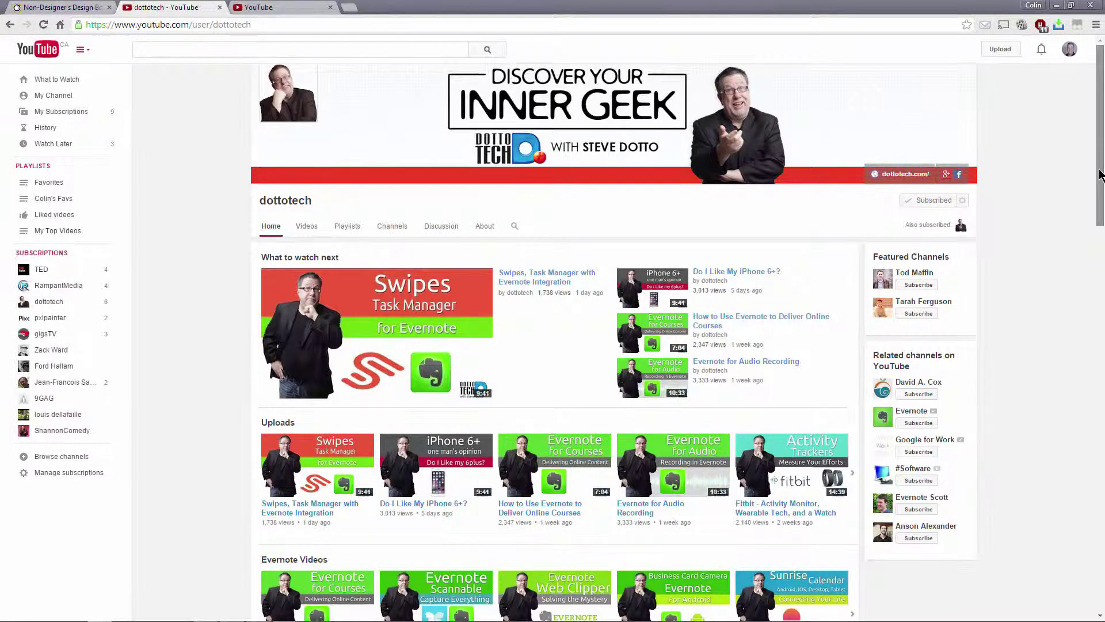
- Confirm the Charleston frame's still export format is JPEG, cancel, and switch to Photoshop
{"action": "left_click_drag", "start_coordinate": [1097, 154], "coordinate": [1077, 420]}
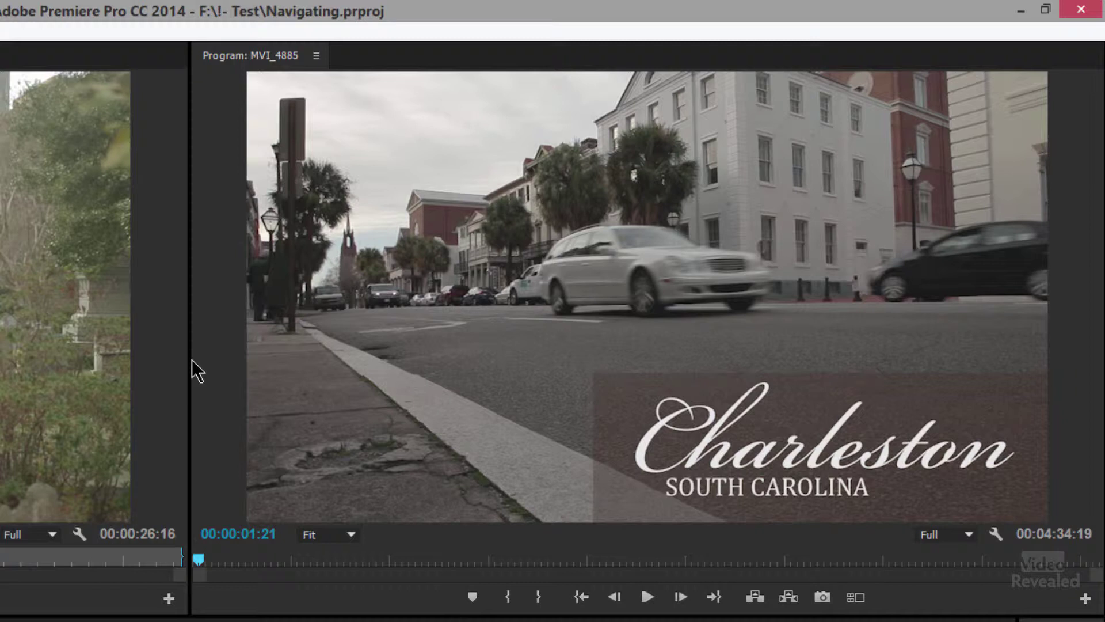
{"action": "left_click", "coordinate": [822, 598]}
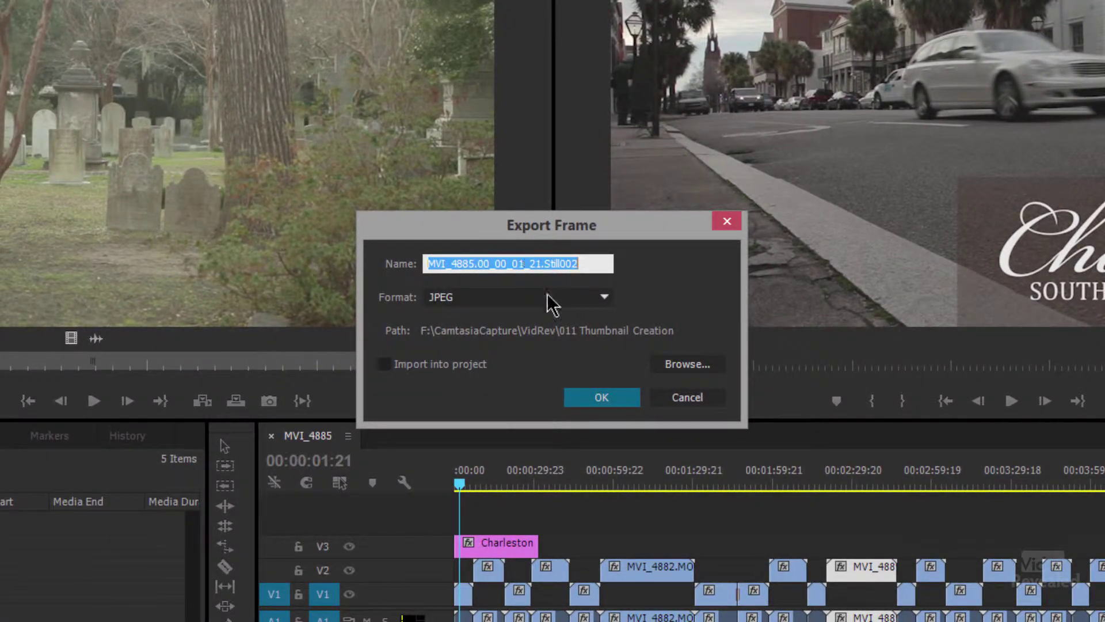
{"action": "left_click", "coordinate": [577, 296]}
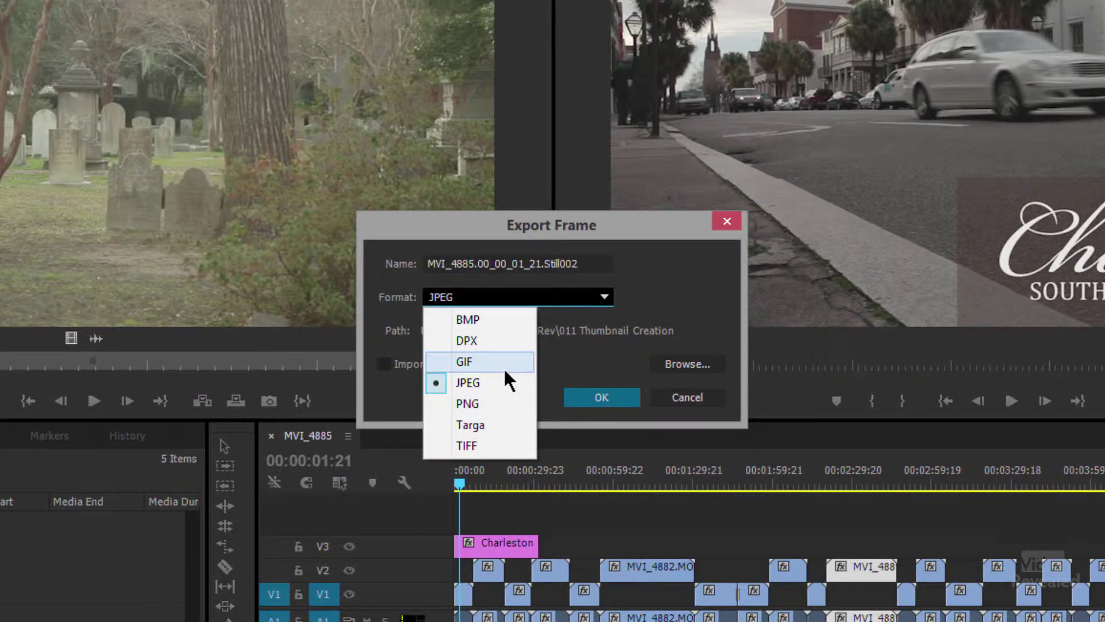
{"action": "left_click", "coordinate": [654, 241]}
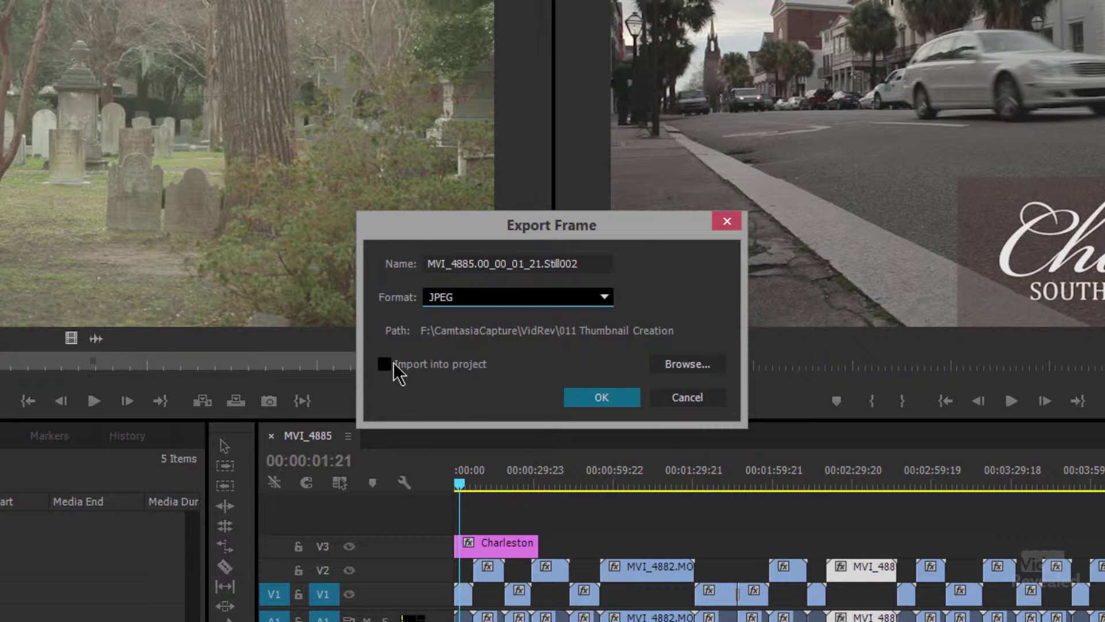
{"action": "left_click", "coordinate": [688, 397]}
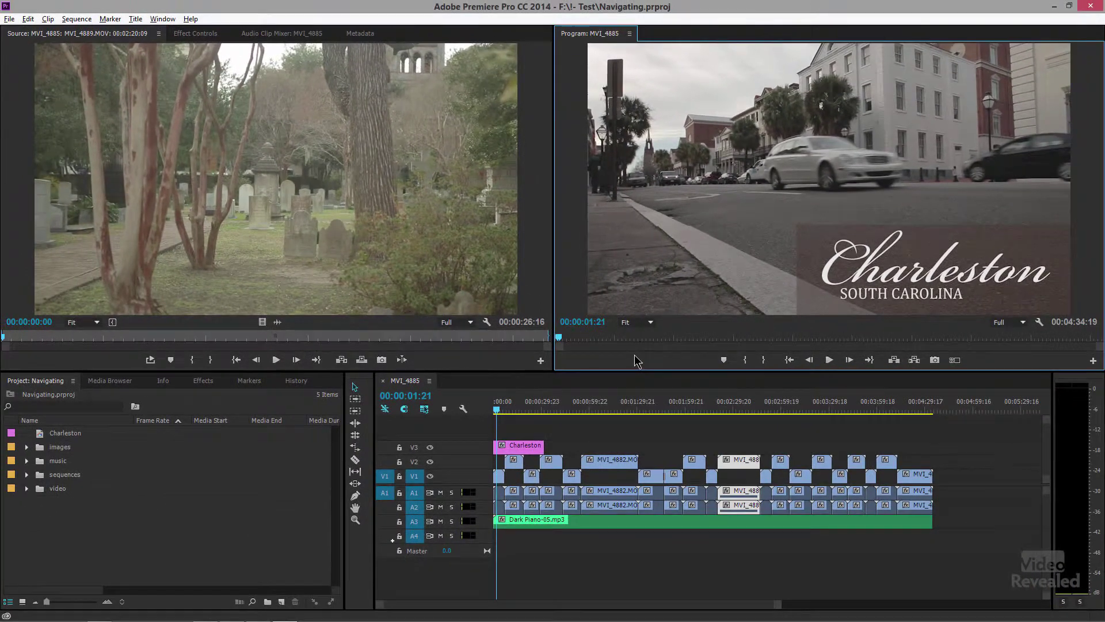
{"action": "key", "text": "alt+Tab"}
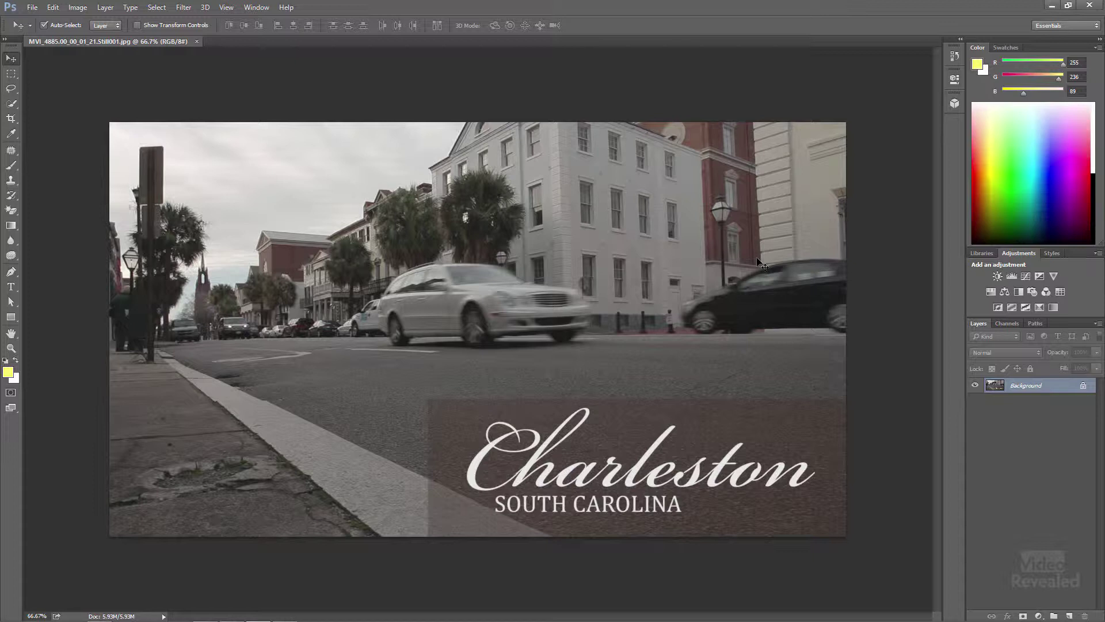
- Paste the blue 'OUT AND ABOUT / What to see in Charleston, SC' title and centre it at top
{"action": "left_click", "coordinate": [11, 287]}
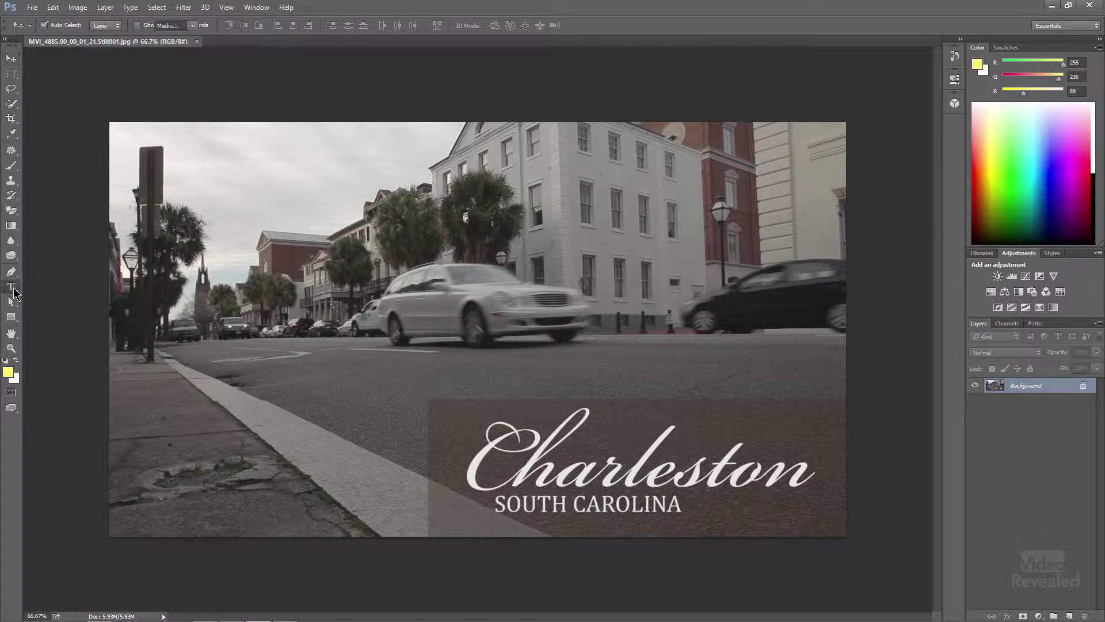
{"action": "left_click", "coordinate": [267, 209]}
{"action": "type", "text": "OUT AND ABOUT What to see in Charleston, SC"}
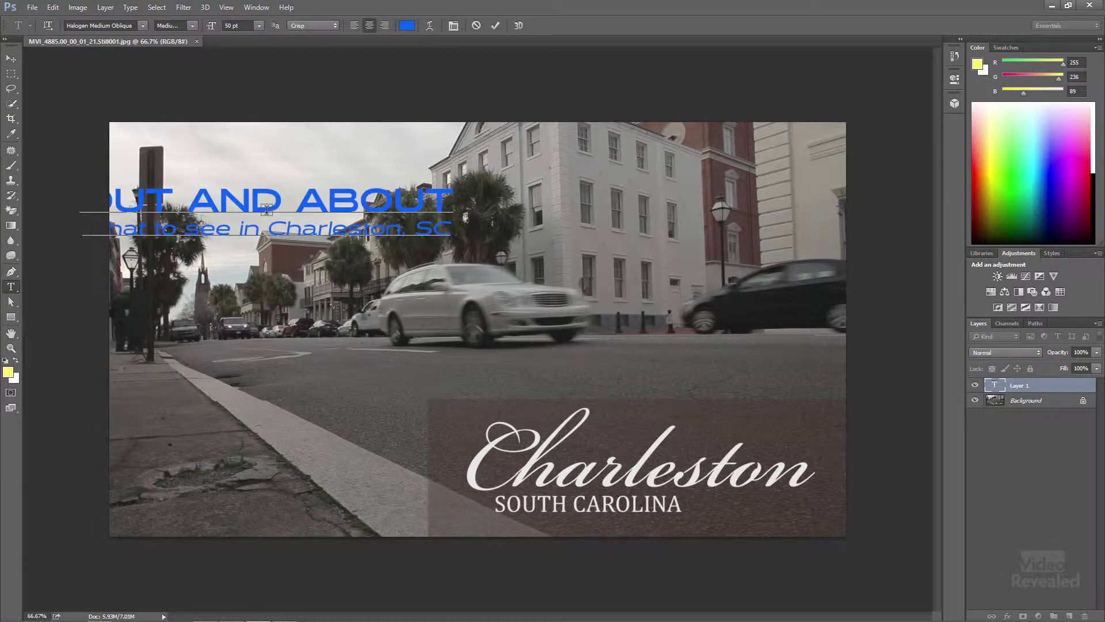
{"action": "left_click", "coordinate": [11, 58]}
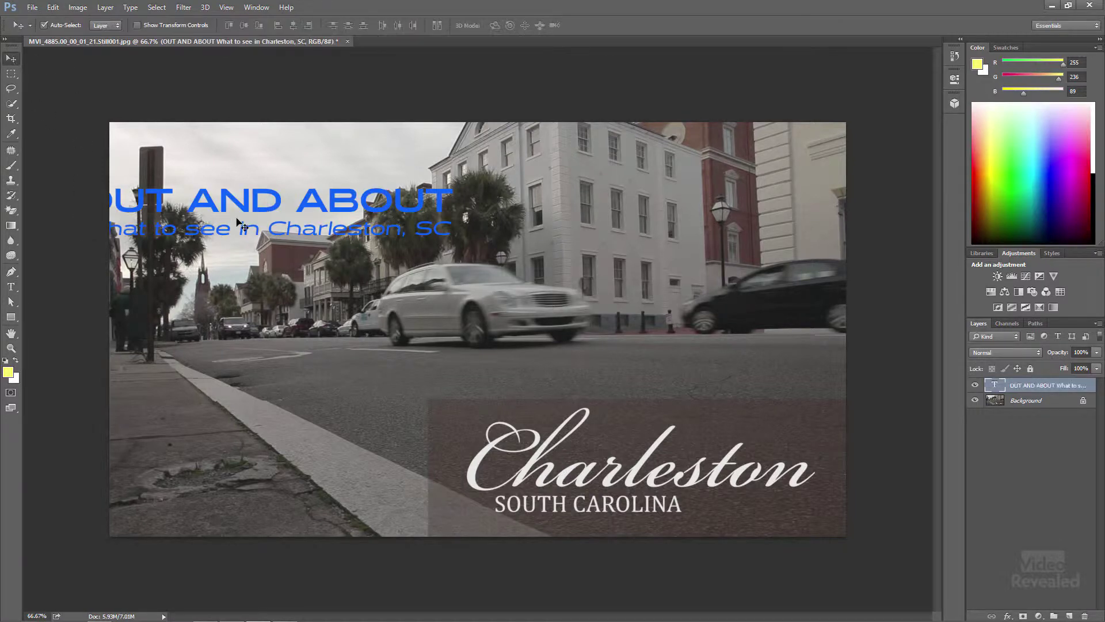
{"action": "left_click_drag", "start_coordinate": [255, 213], "coordinate": [500, 182]}
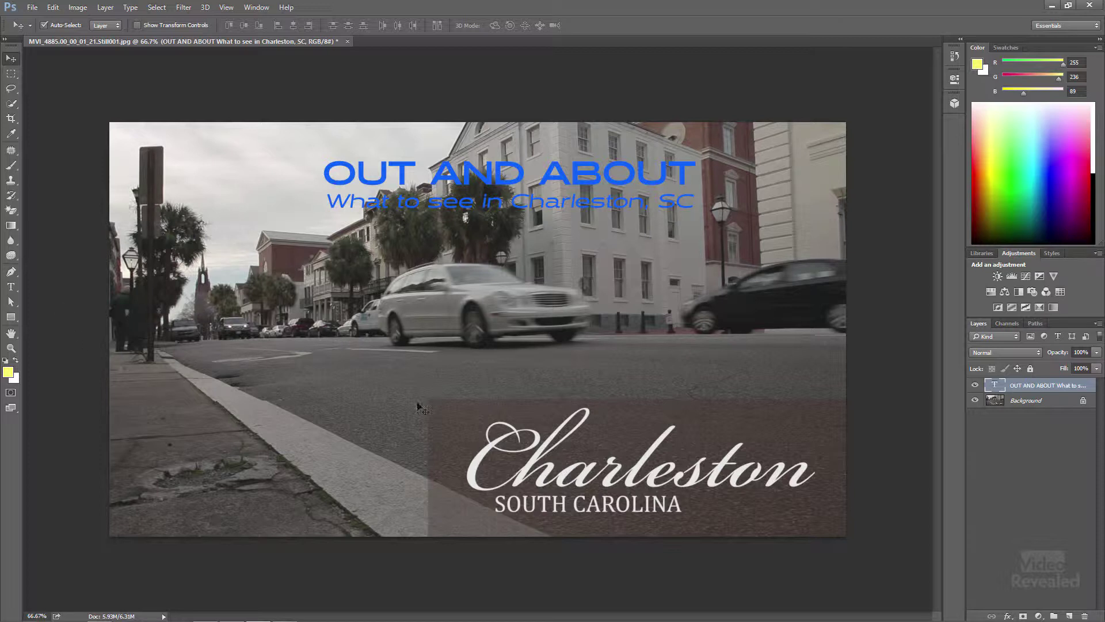
- Add a default Gradient Fill layer and move it below the title layer
{"action": "left_click", "coordinate": [1039, 615]}
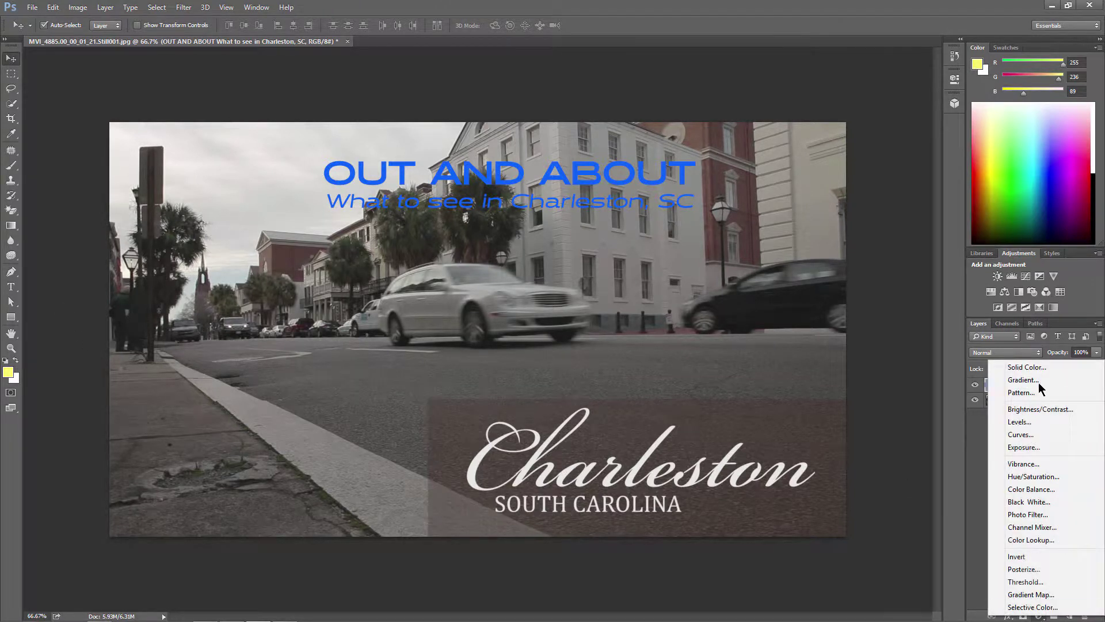
{"action": "left_click", "coordinate": [1023, 380]}
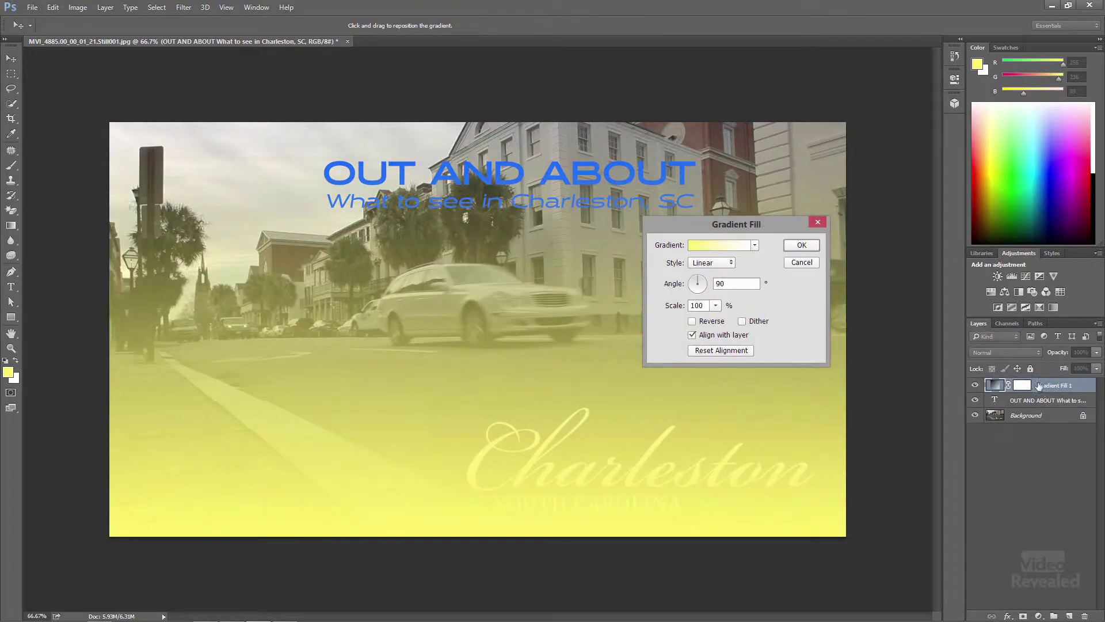
{"action": "left_click", "coordinate": [814, 250]}
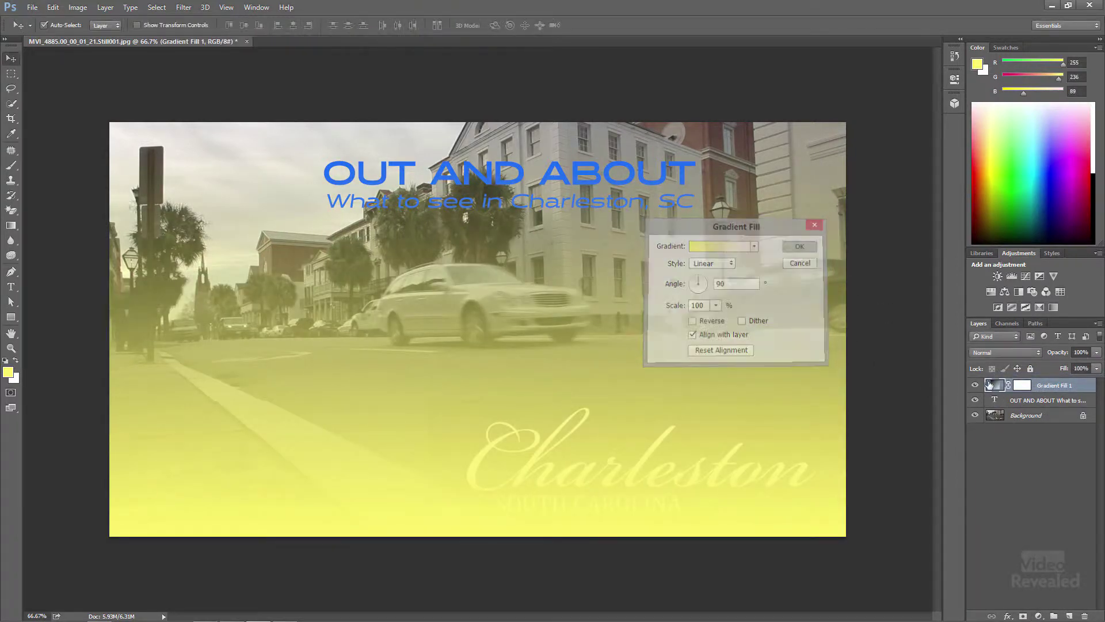
{"action": "left_click_drag", "start_coordinate": [1043, 385], "coordinate": [1043, 407]}
- Make the gradient fade to clear mid-image with the yellow stop at 56%, and reverse it
{"action": "double_click", "coordinate": [993, 400]}
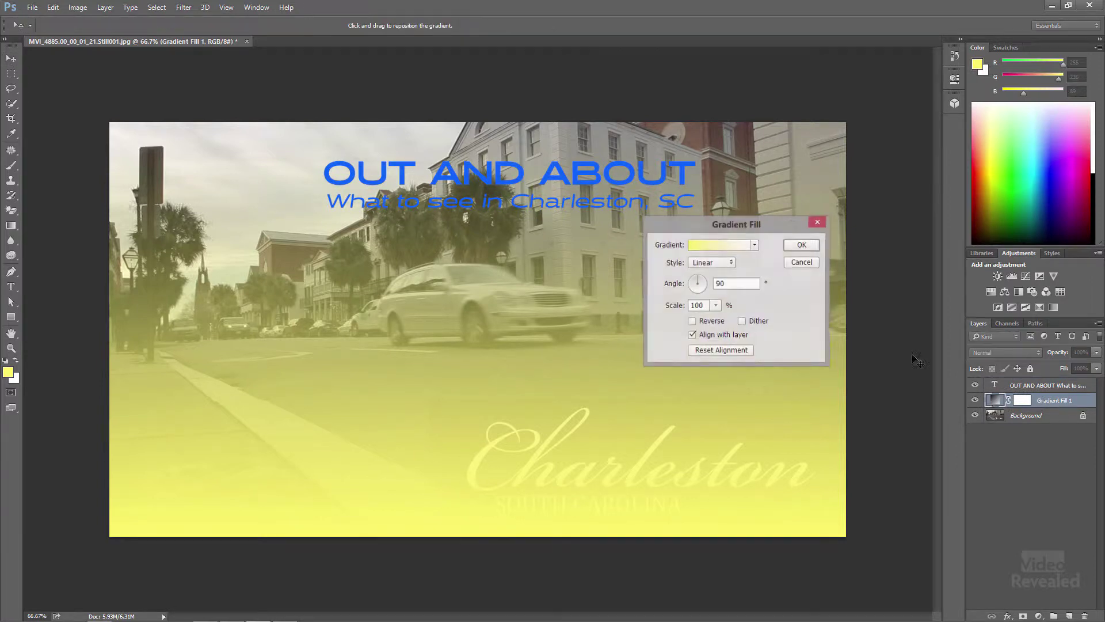
{"action": "left_click", "coordinate": [735, 245]}
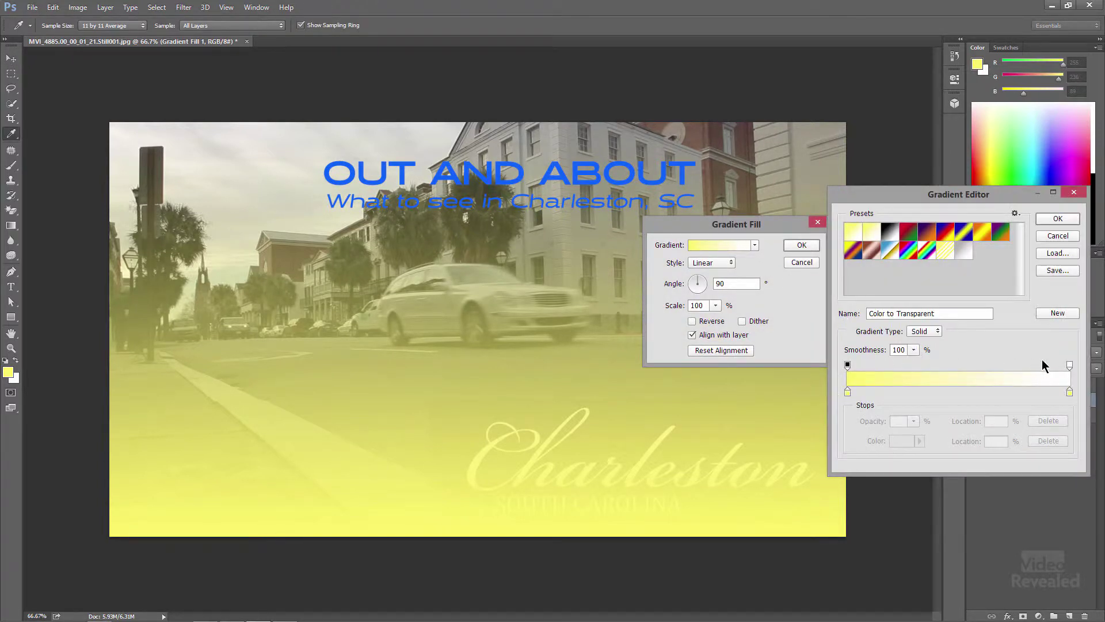
{"action": "left_click_drag", "start_coordinate": [1069, 366], "coordinate": [959, 366]}
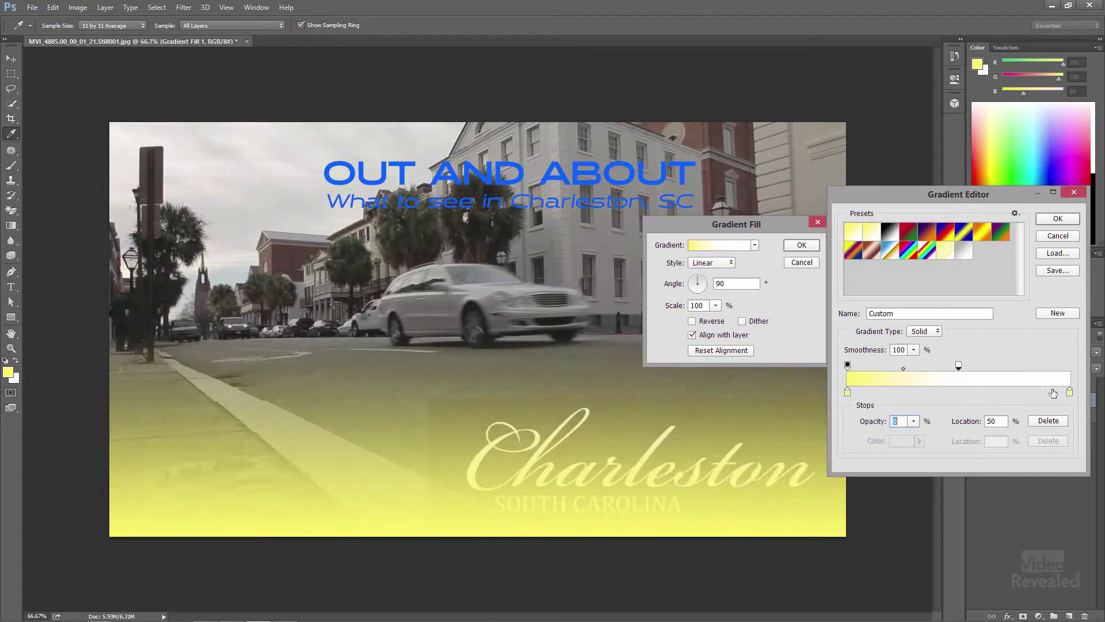
{"action": "left_click_drag", "start_coordinate": [1069, 393], "coordinate": [971, 394]}
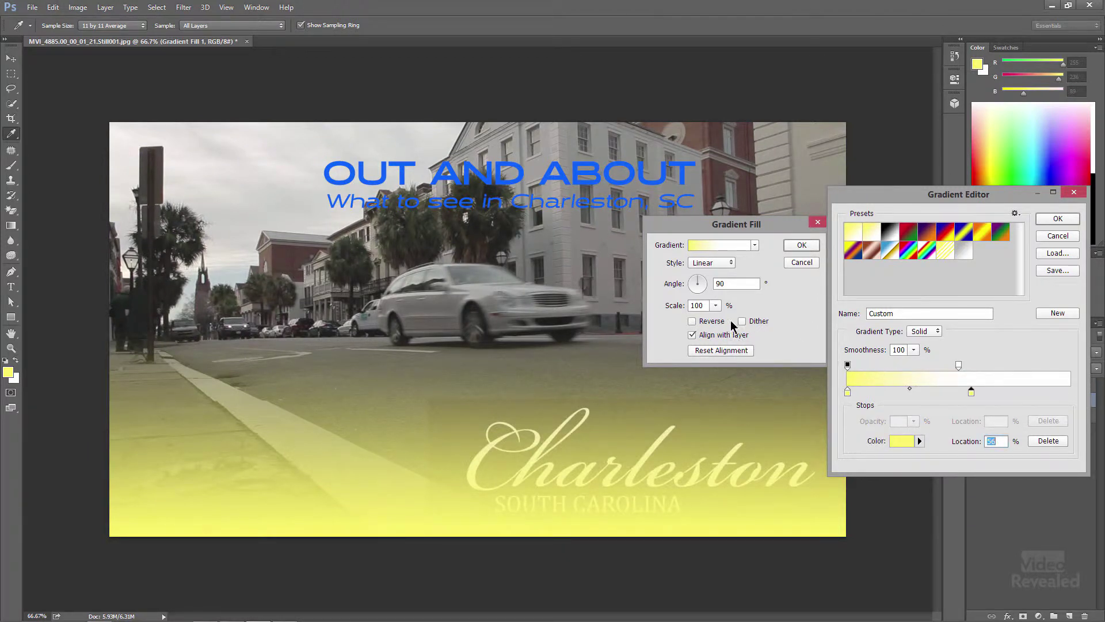
{"action": "left_click", "coordinate": [1057, 220]}
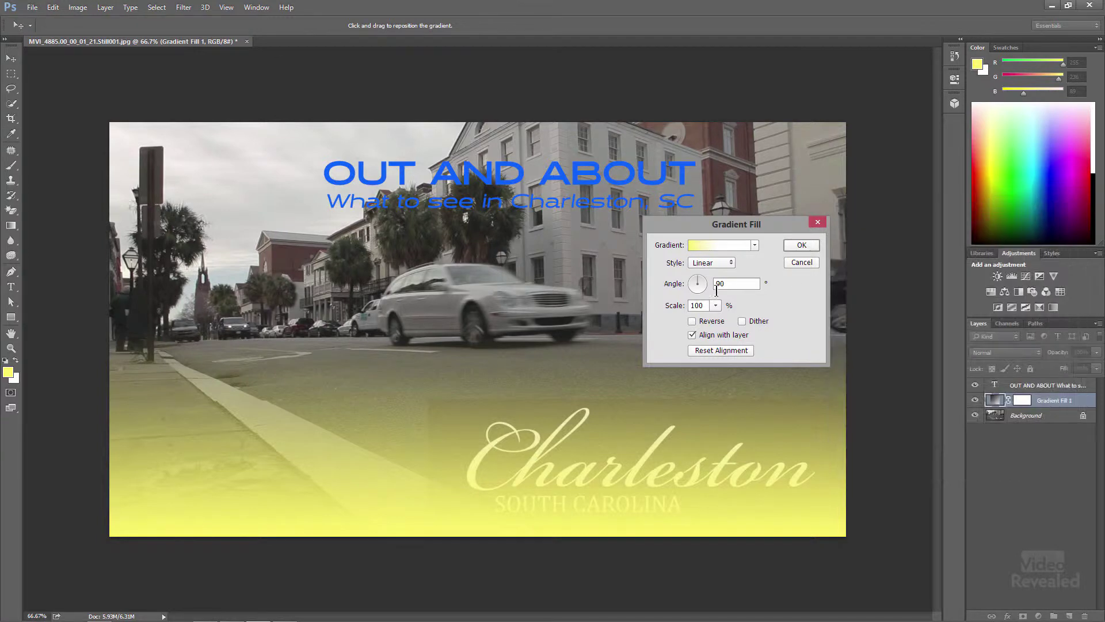
{"action": "left_click", "coordinate": [712, 322]}
- Fine-tune where the yellow tint fades out and apply the gradient fill
{"action": "left_click", "coordinate": [719, 245]}
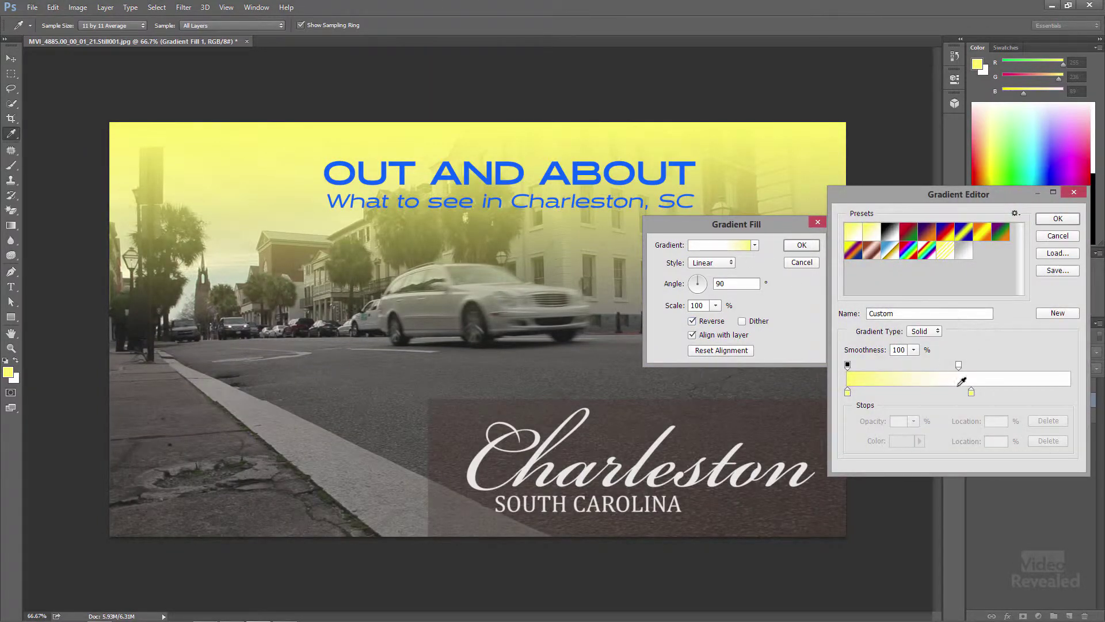
{"action": "mouse_move", "coordinate": [904, 368]}
{"action": "left_mouse_down"}
{"action": "mouse_move", "coordinate": [951, 368]}
{"action": "mouse_move", "coordinate": [941, 367]}
{"action": "mouse_move", "coordinate": [971, 392]}
{"action": "mouse_move", "coordinate": [945, 393]}
{"action": "mouse_move", "coordinate": [926, 366]}
{"action": "mouse_move", "coordinate": [911, 366]}
{"action": "left_mouse_up"}
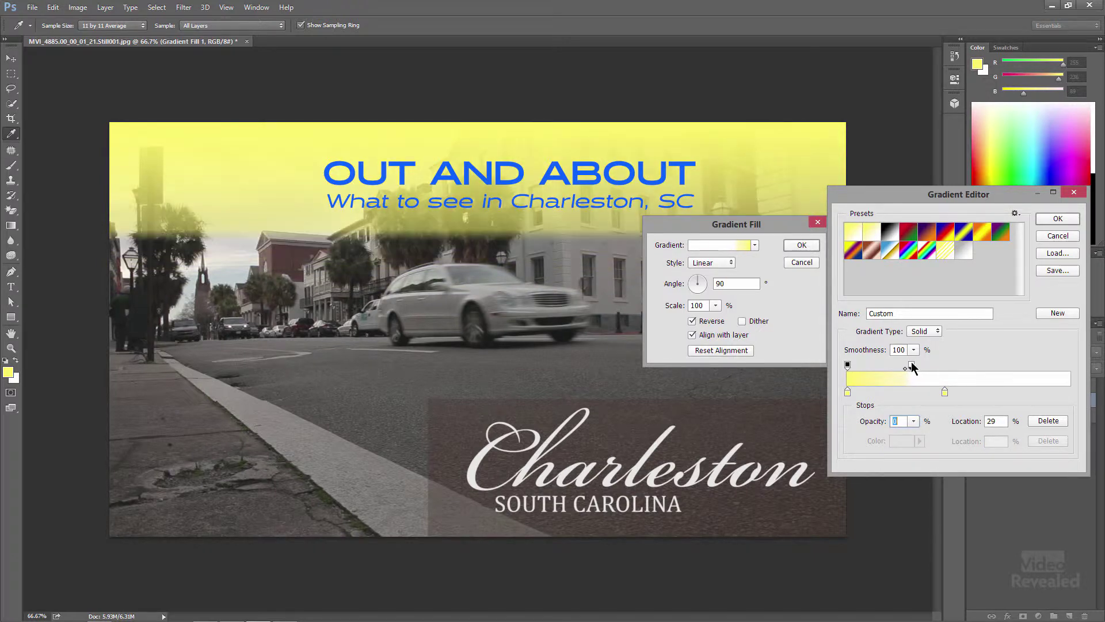
{"action": "left_click", "coordinate": [1057, 221]}
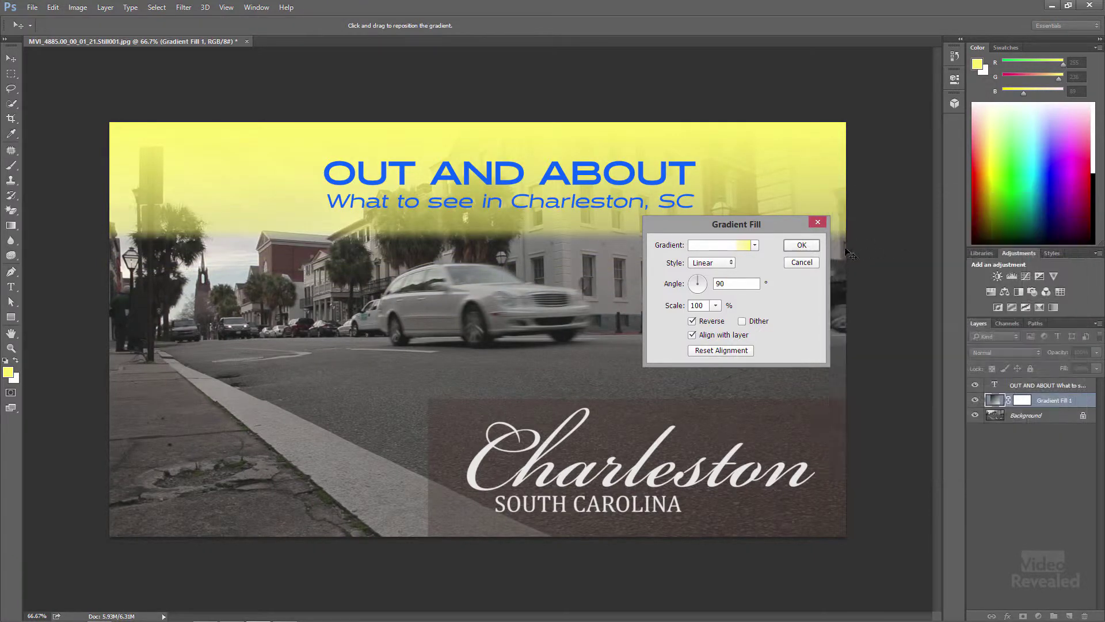
{"action": "left_click", "coordinate": [799, 246]}
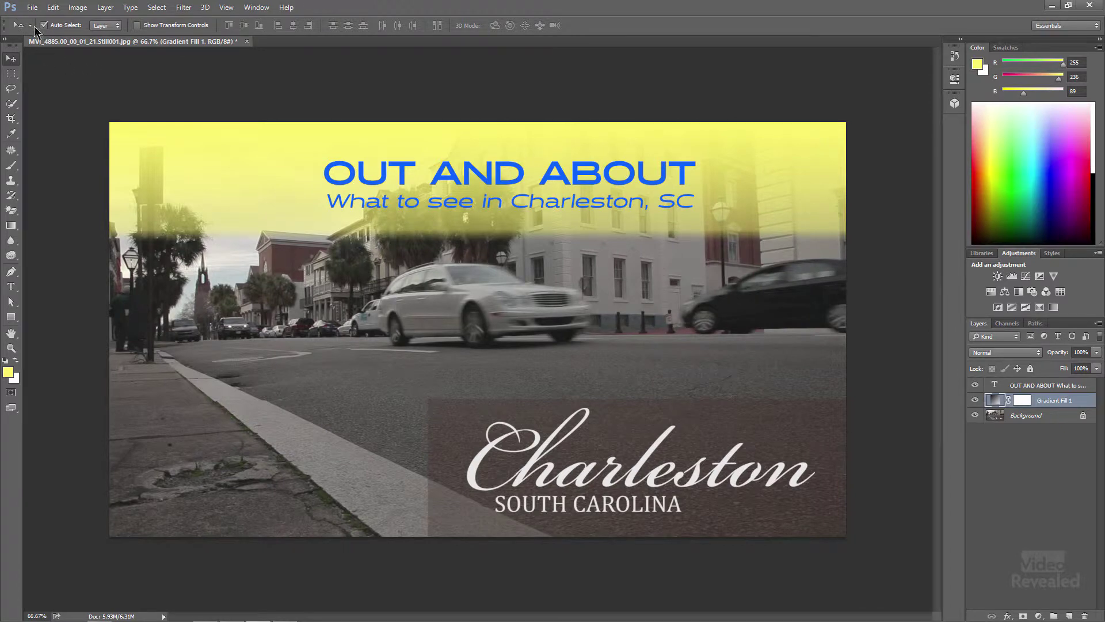
- Place comp_norb.png into the thumbnail as an embedded image
{"action": "left_click", "coordinate": [33, 7]}
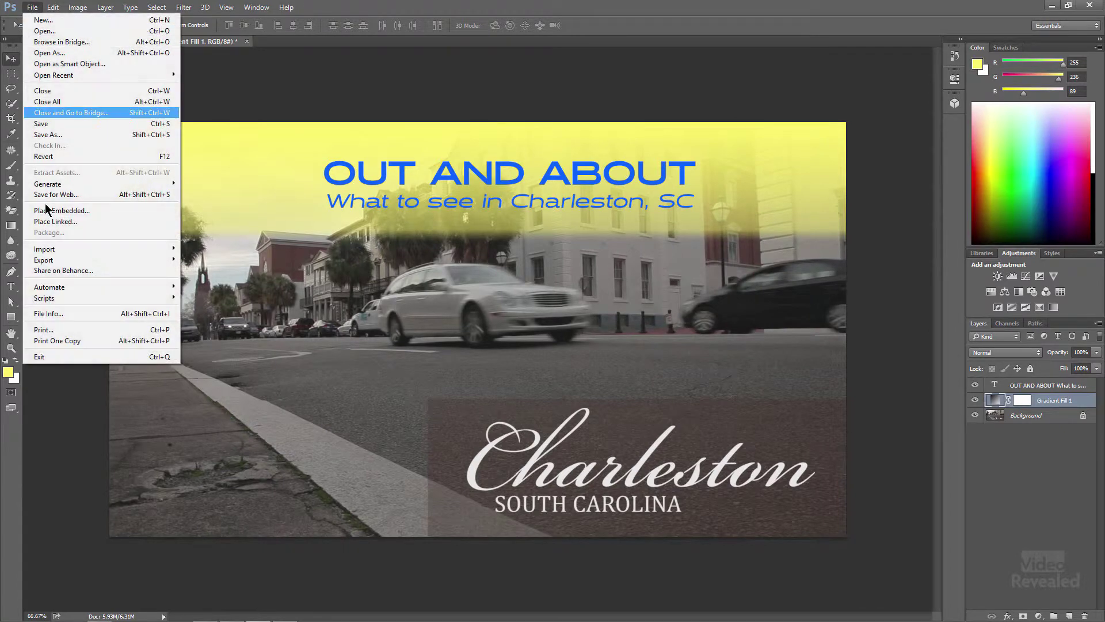
{"action": "left_click", "coordinate": [89, 212]}
{"action": "left_click", "coordinate": [506, 134]}
{"action": "double_click", "coordinate": [505, 133]}
- Shrink the compass to about 37%, set it top-left, and shift the title beside it
{"action": "left_click_drag", "start_coordinate": [679, 538], "coordinate": [497, 347]}
{"action": "left_click_drag", "start_coordinate": [363, 291], "coordinate": [214, 284]}
{"action": "left_click_drag", "start_coordinate": [344, 338], "coordinate": [305, 297]}
{"action": "key", "text": "Return"}
{"action": "left_click_drag", "start_coordinate": [253, 242], "coordinate": [230, 236]}
{"action": "left_click_drag", "start_coordinate": [516, 182], "coordinate": [473, 178]}
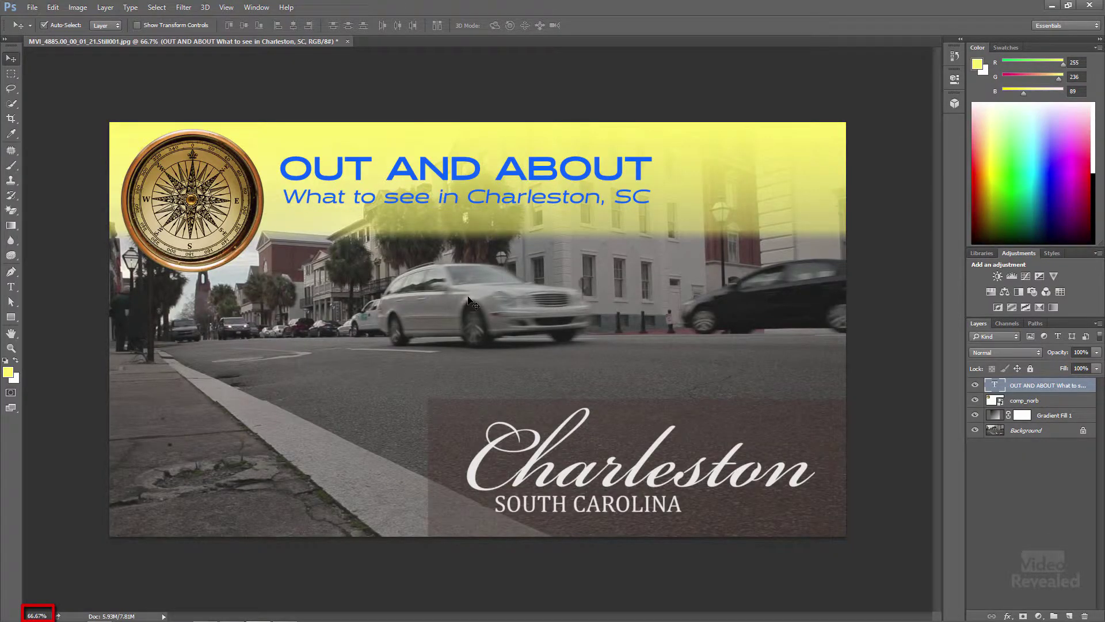
{"action": "key", "text": "ctrl+minus"}
{"action": "key", "text": "ctrl+minus"}
{"action": "key", "text": "ctrl+minus"}
{"action": "key", "text": "ctrl+minus"}
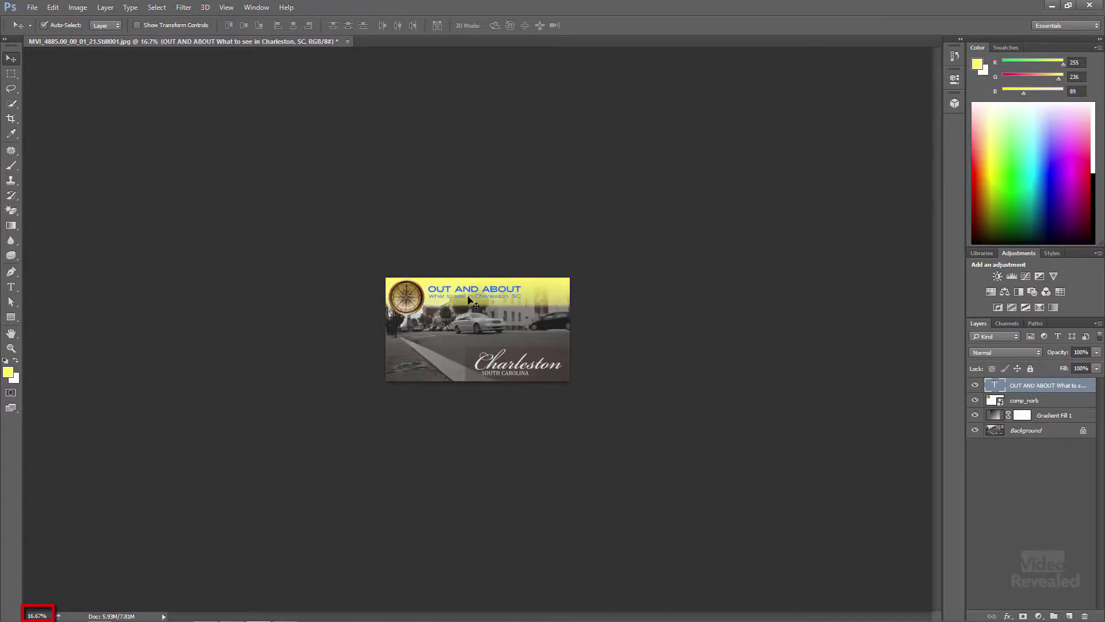
{"action": "key", "text": "ctrl+minus"}
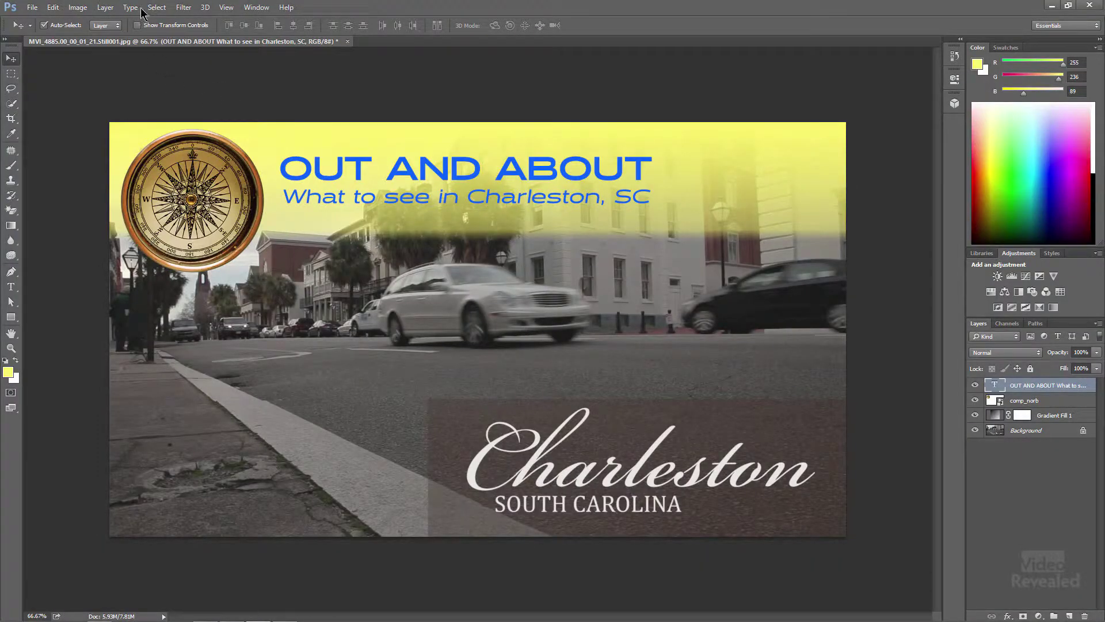
- Set Image Size width to 1280 with linked proportions, giving 1280 × 720 pixels
{"action": "left_click", "coordinate": [78, 7]}
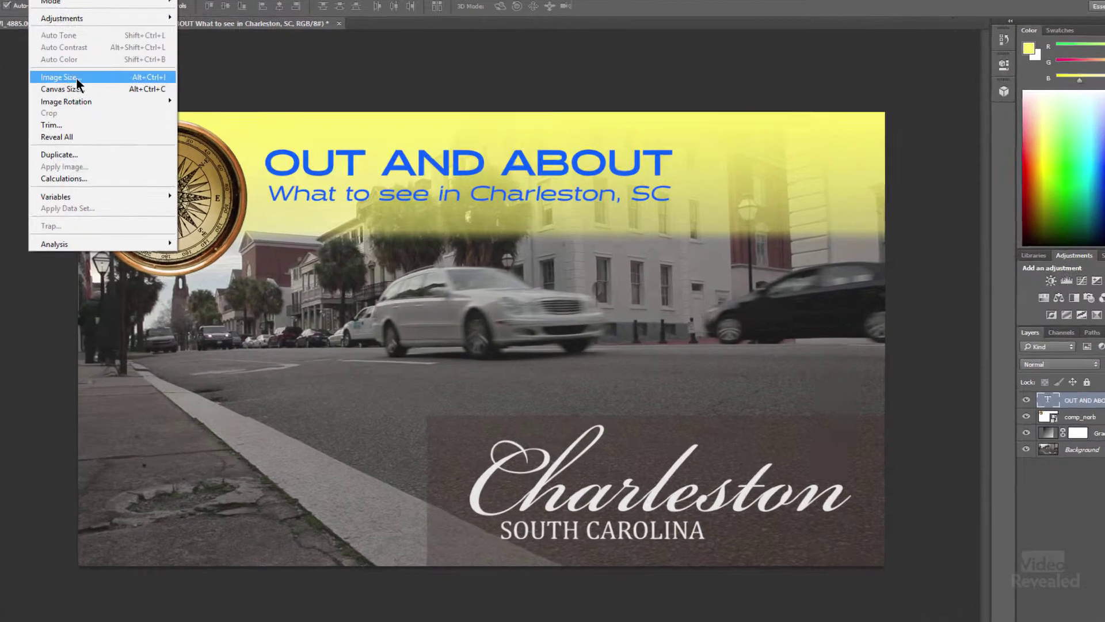
{"action": "left_click", "coordinate": [105, 91]}
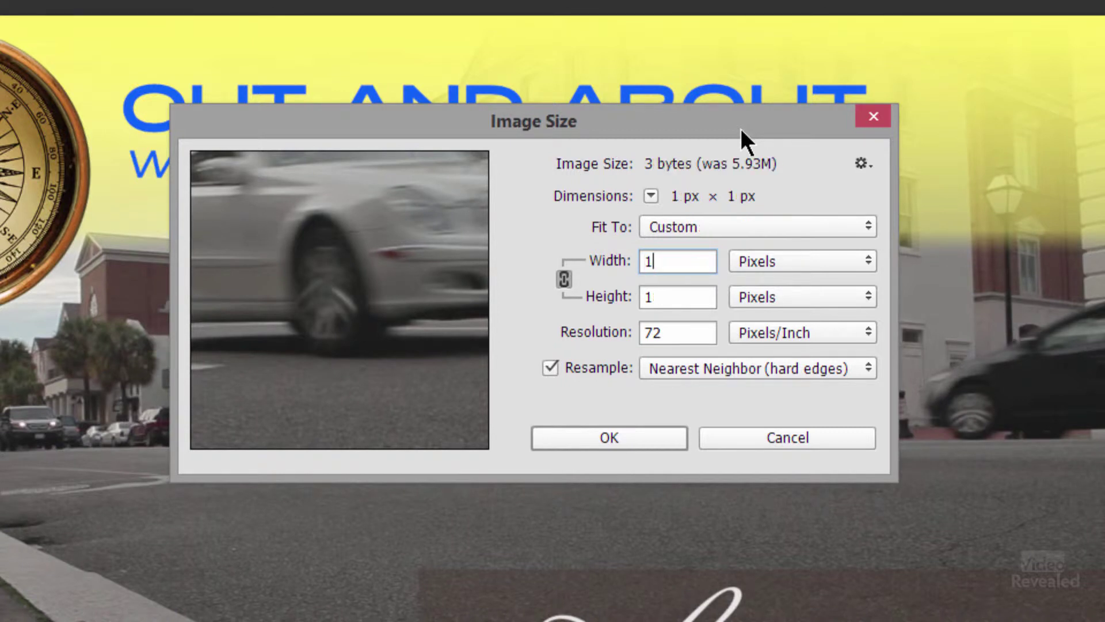
{"action": "type", "text": "1280"}
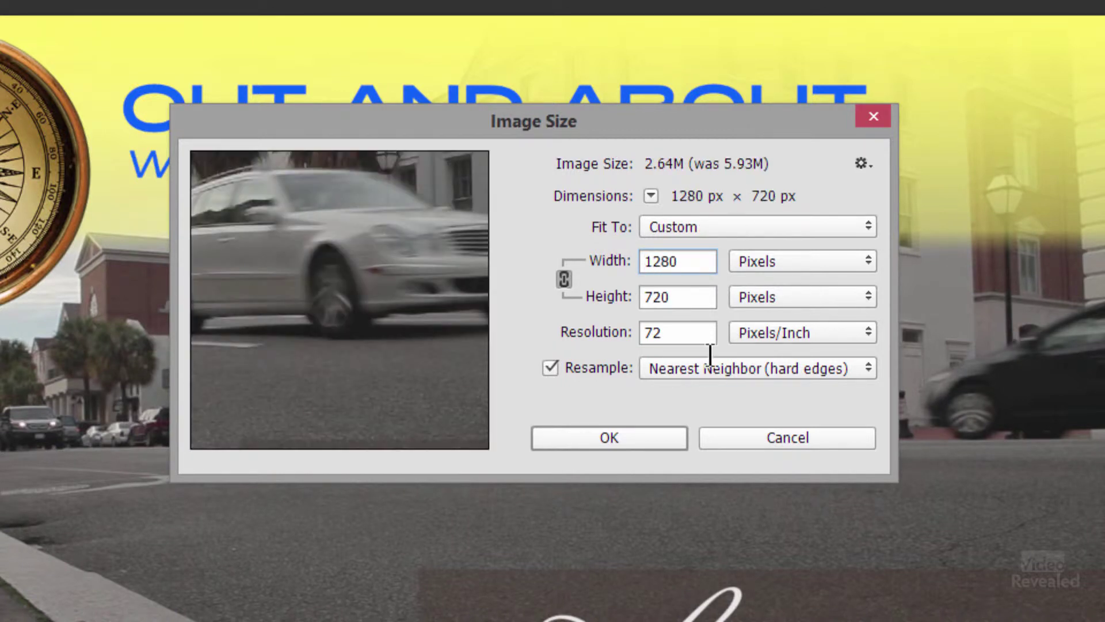
{"action": "left_click", "coordinate": [648, 437]}
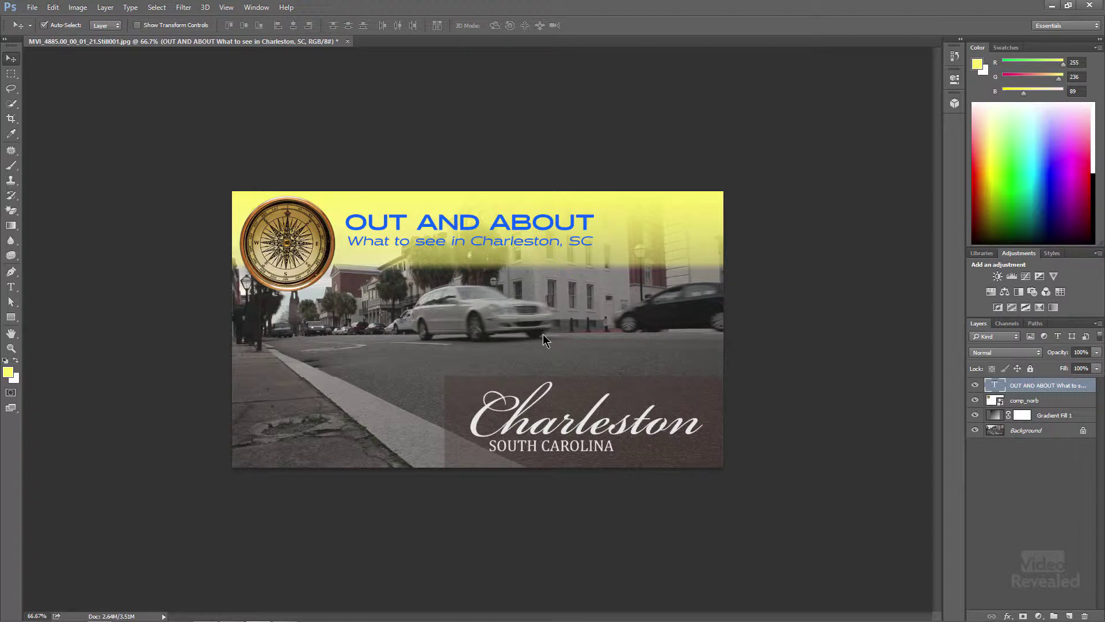
- Save as a High-quality JPEG, replacing MVI_4885.00_00_01_21.Still001.jpg
{"action": "left_click", "coordinate": [32, 7]}
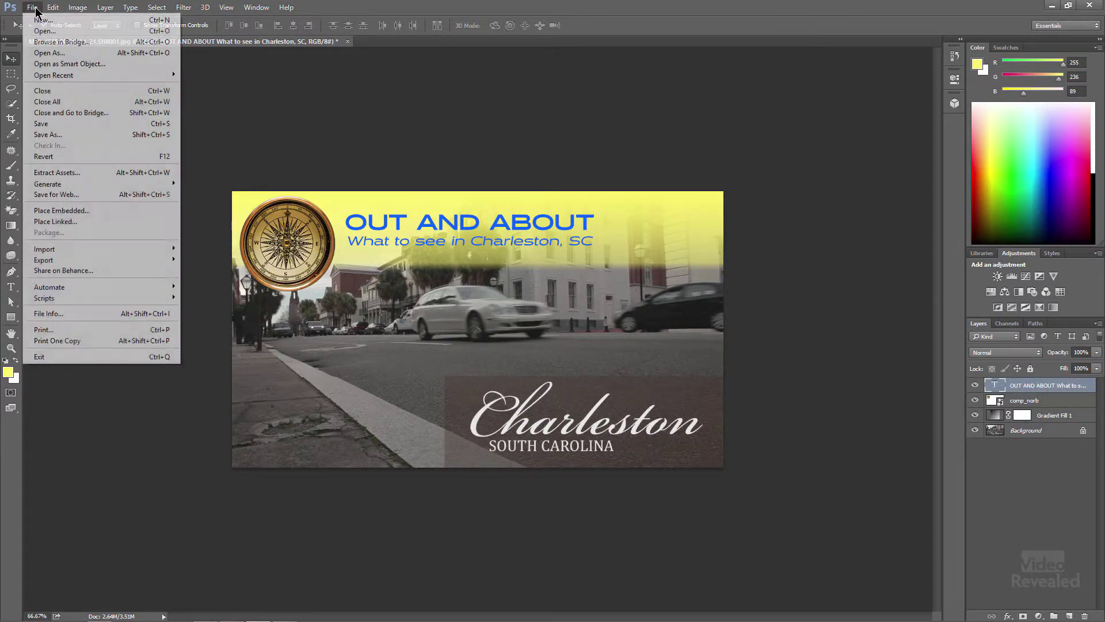
{"action": "left_click", "coordinate": [74, 136]}
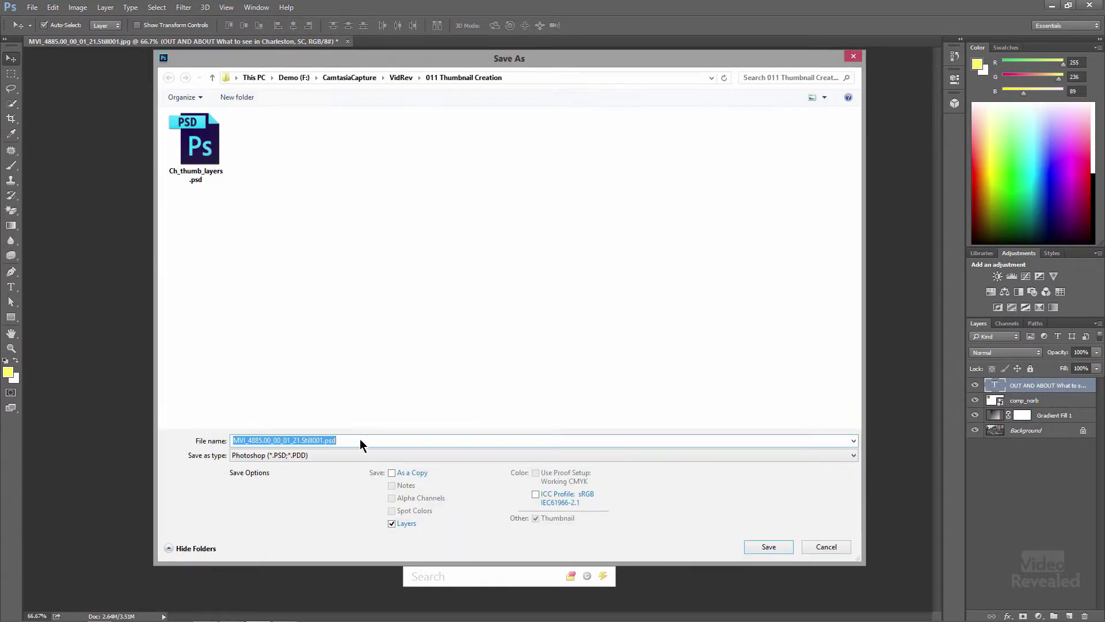
{"action": "left_click", "coordinate": [346, 456]}
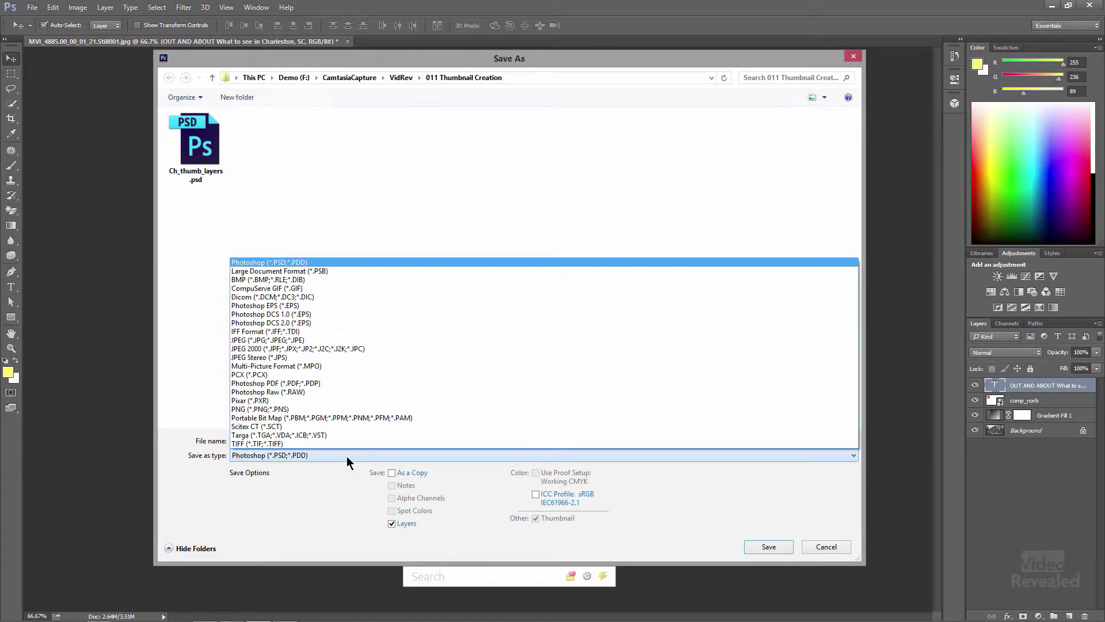
{"action": "left_click", "coordinate": [295, 340]}
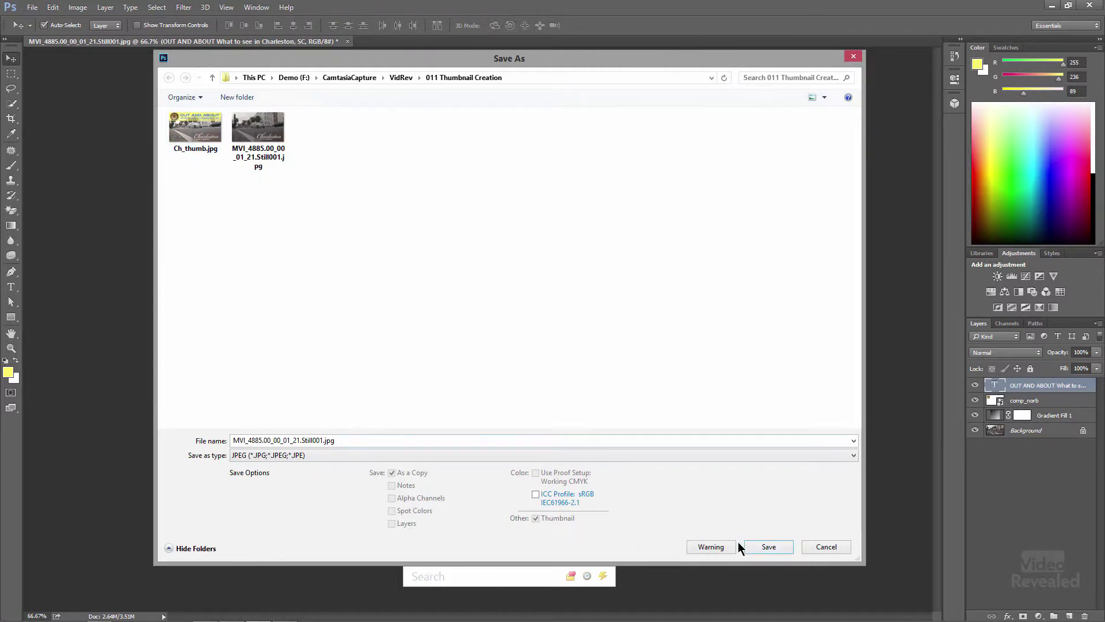
{"action": "left_click", "coordinate": [768, 547]}
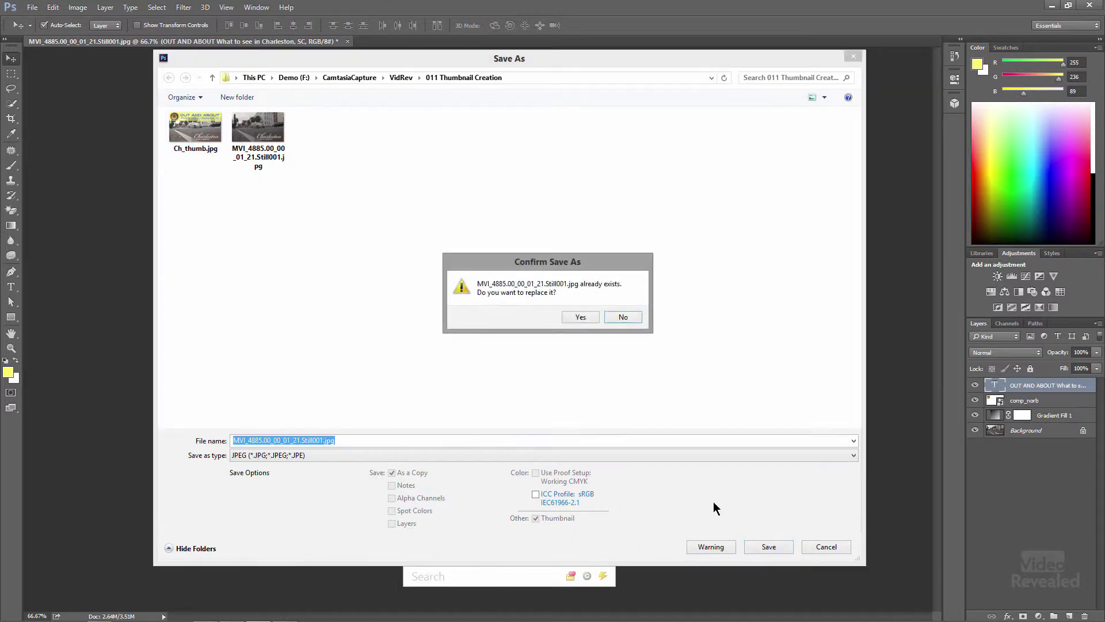
{"action": "left_click", "coordinate": [590, 320]}
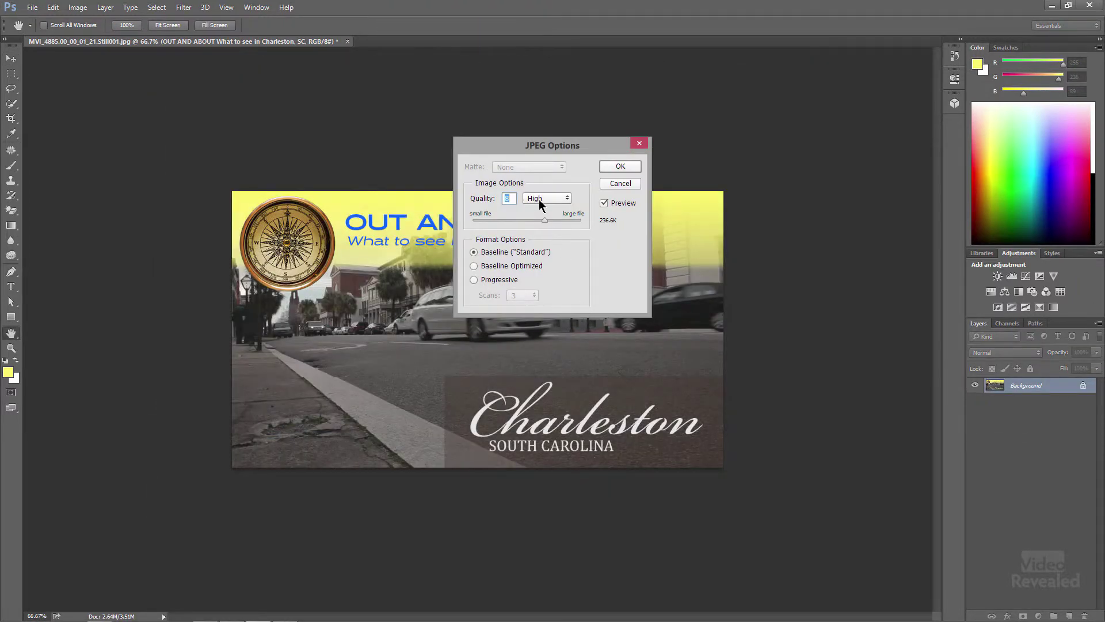
{"action": "left_click", "coordinate": [544, 198]}
{"action": "left_click", "coordinate": [618, 166]}
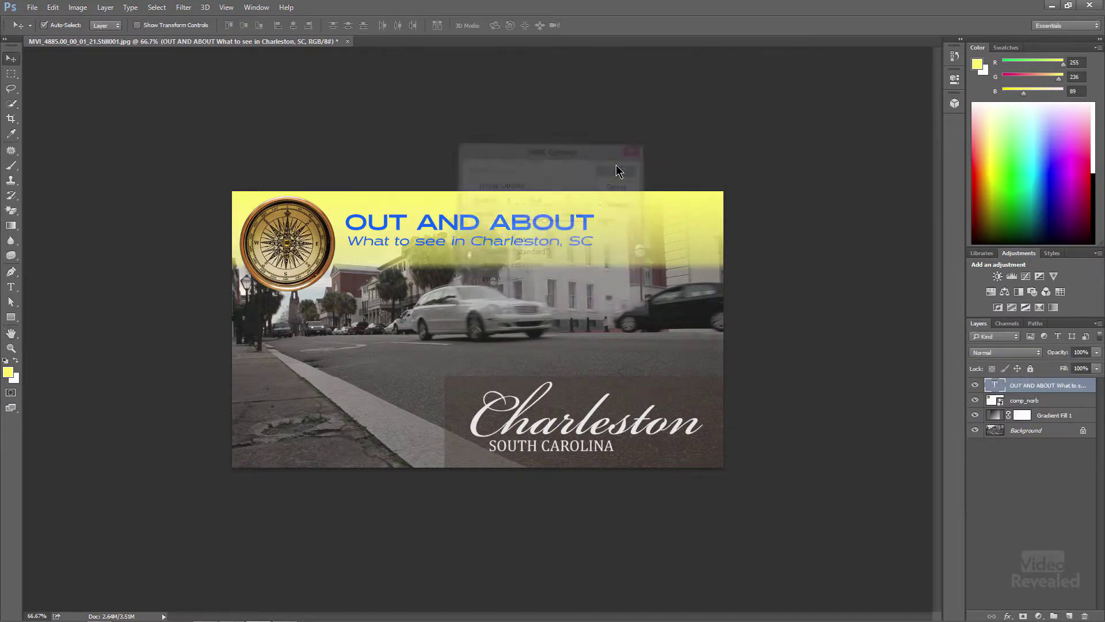
- Minimize Photoshop and bring up Chrome's YouTube video editor tab
{"action": "left_click", "coordinate": [1051, 7]}
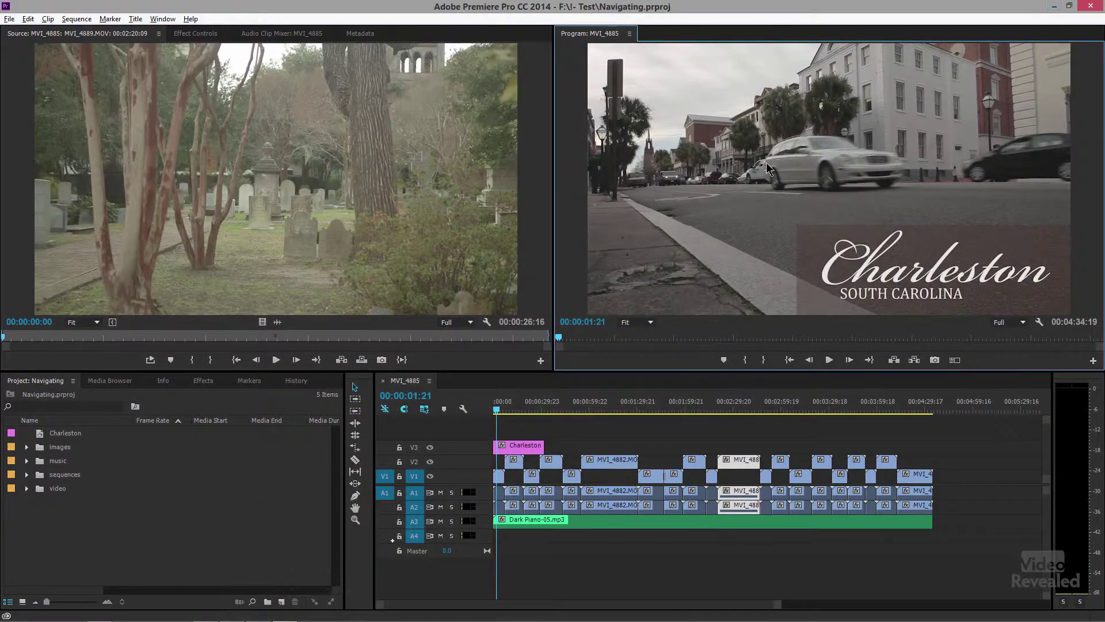
{"action": "key", "text": "alt+Tab"}
{"action": "mouse_move", "coordinate": [601, 317]}
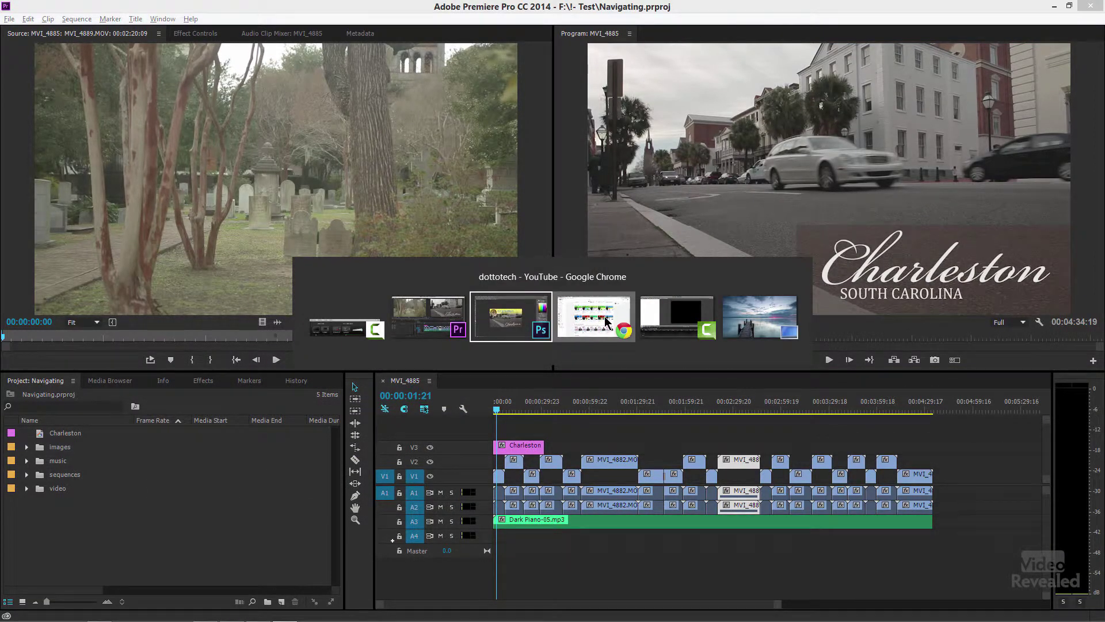
{"action": "left_click", "coordinate": [601, 317]}
{"action": "left_click", "coordinate": [285, 7]}
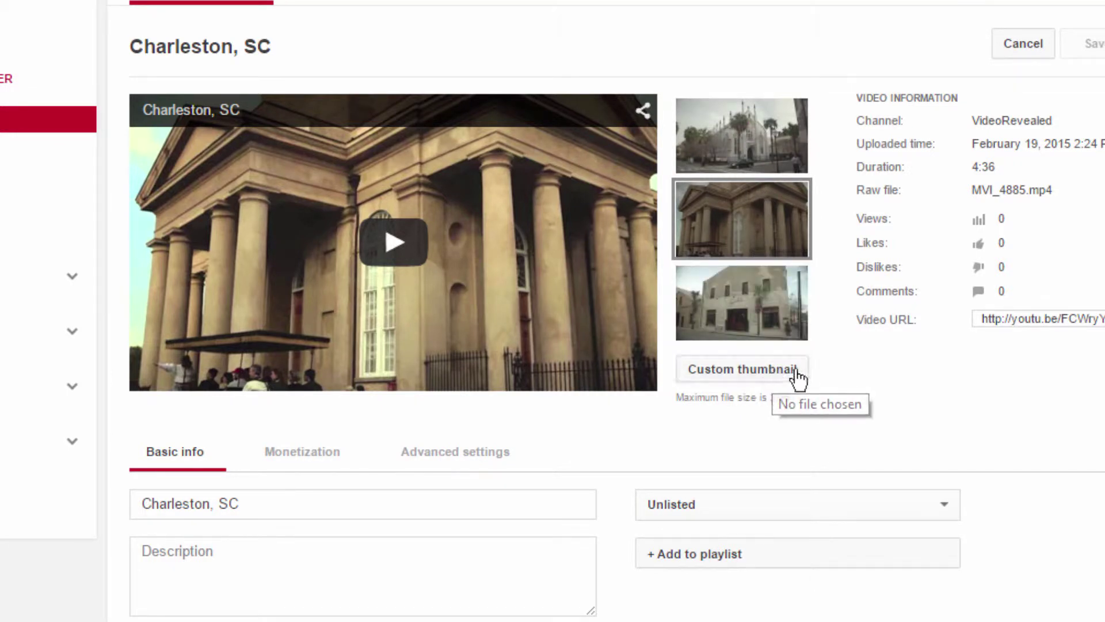
- Upload Ch_thumb.jpg as the custom thumbnail, save changes, and go back to Video Manager
{"action": "left_click", "coordinate": [746, 380]}
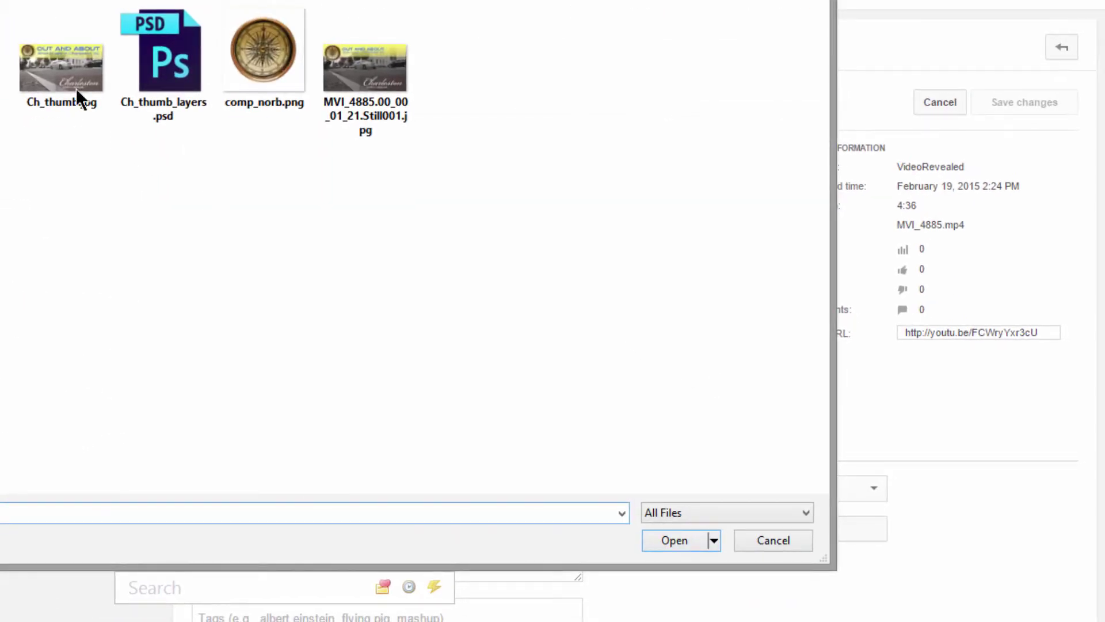
{"action": "left_click", "coordinate": [76, 88]}
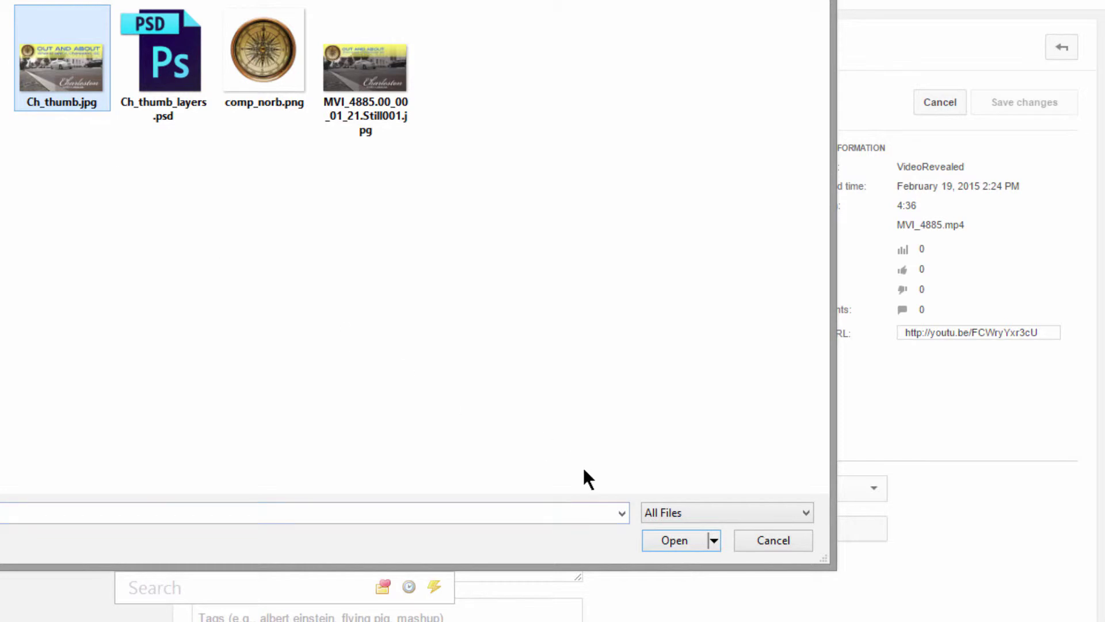
{"action": "left_click", "coordinate": [661, 537]}
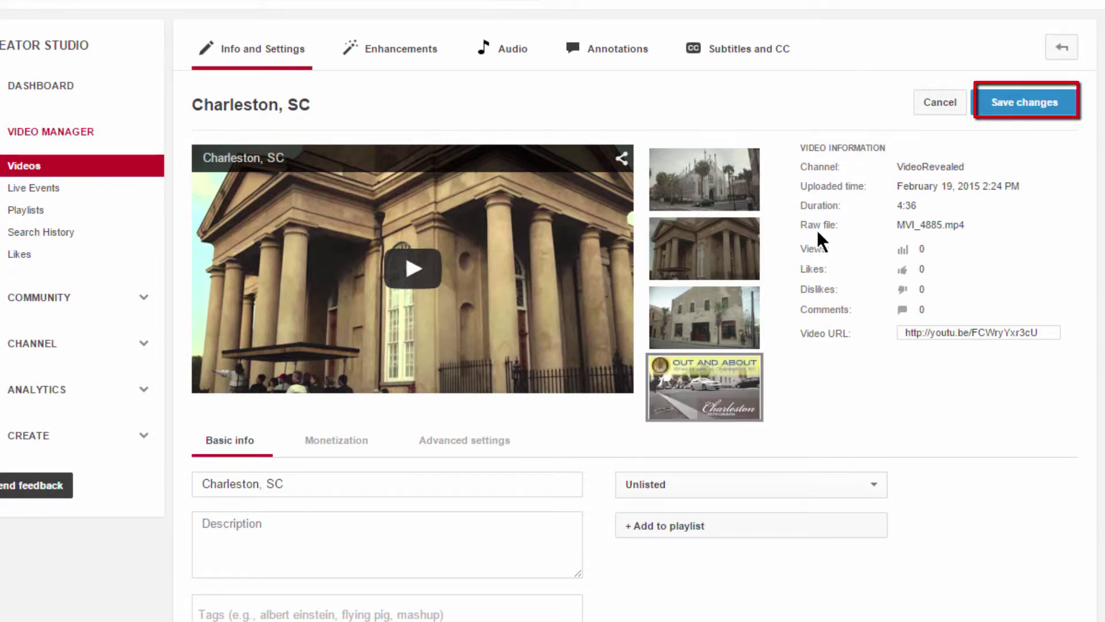
{"action": "left_click", "coordinate": [1025, 101]}
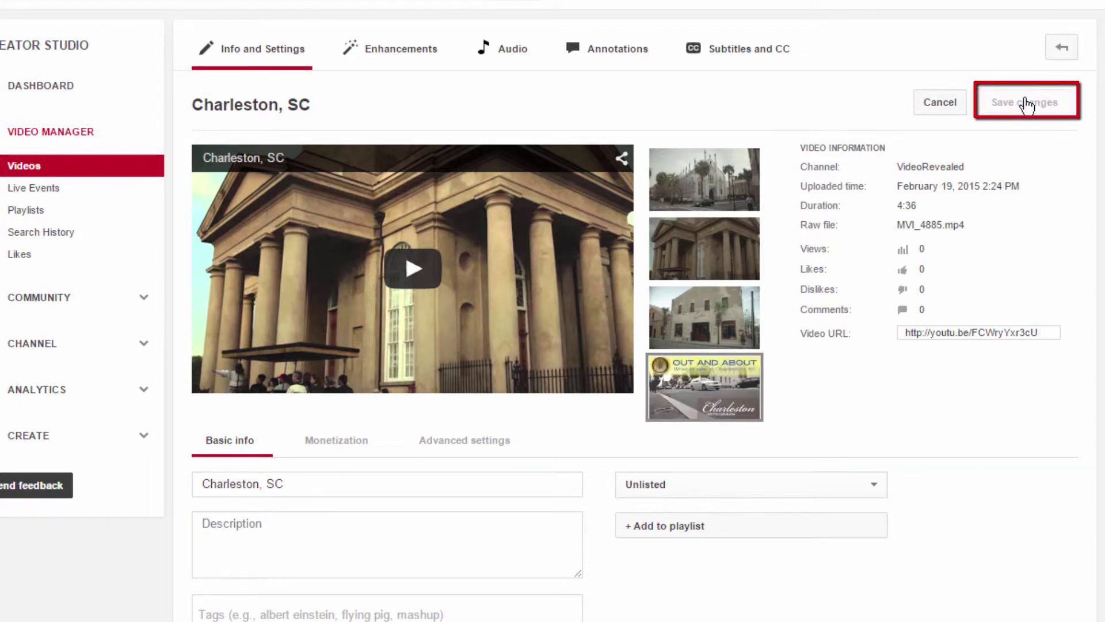
{"action": "left_click", "coordinate": [1062, 47]}
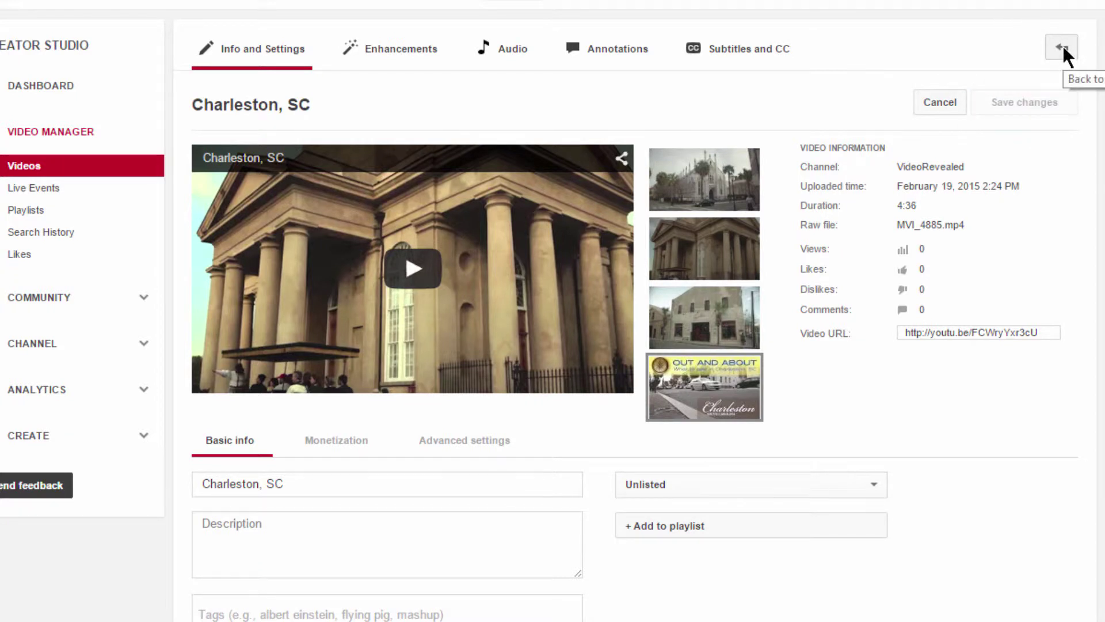